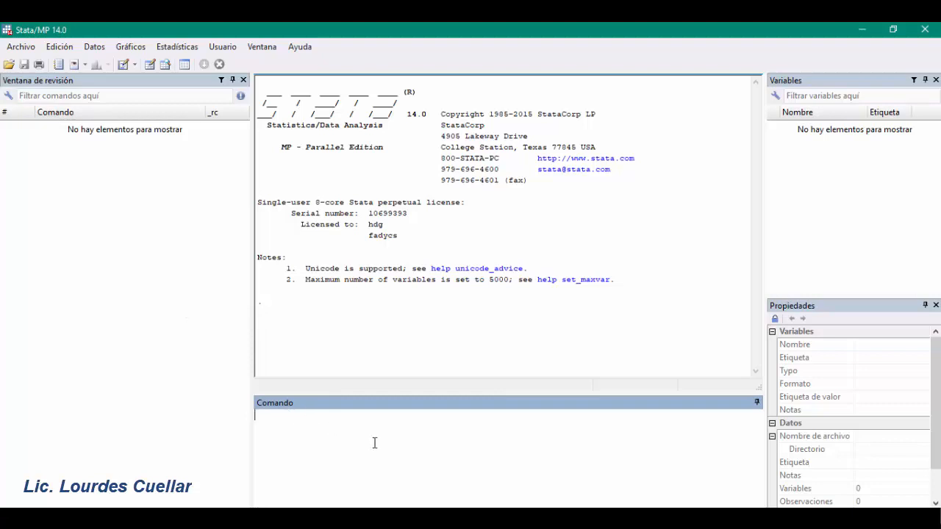
Import Sheet1 of the Excel file "tipo de cambio y petroleo.xls" from drive D, using its first row as variable names
click(403, 443)
click(21, 46)
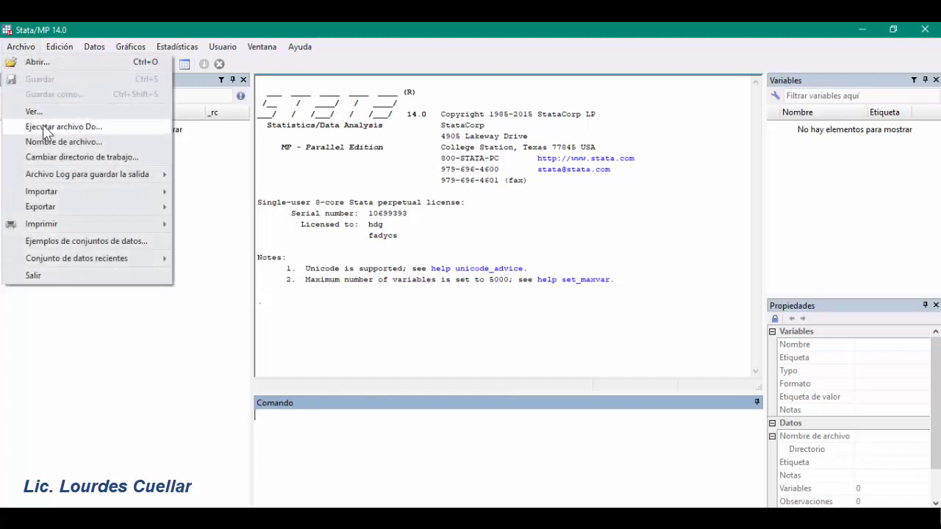
mouse_move(73, 194)
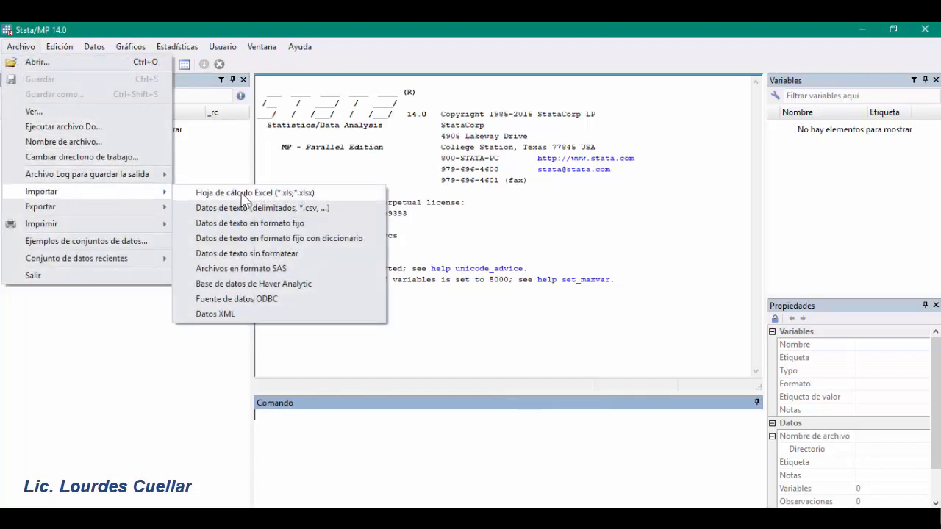
click(253, 193)
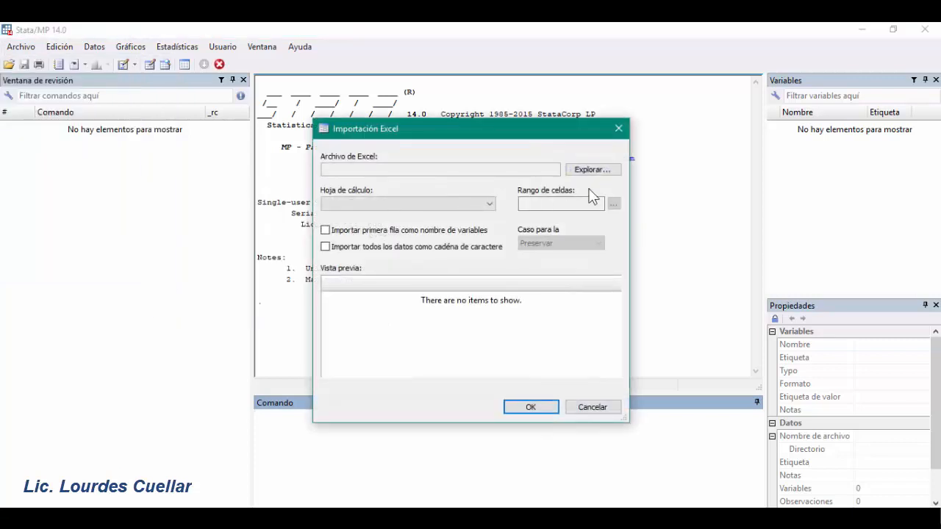
click(606, 171)
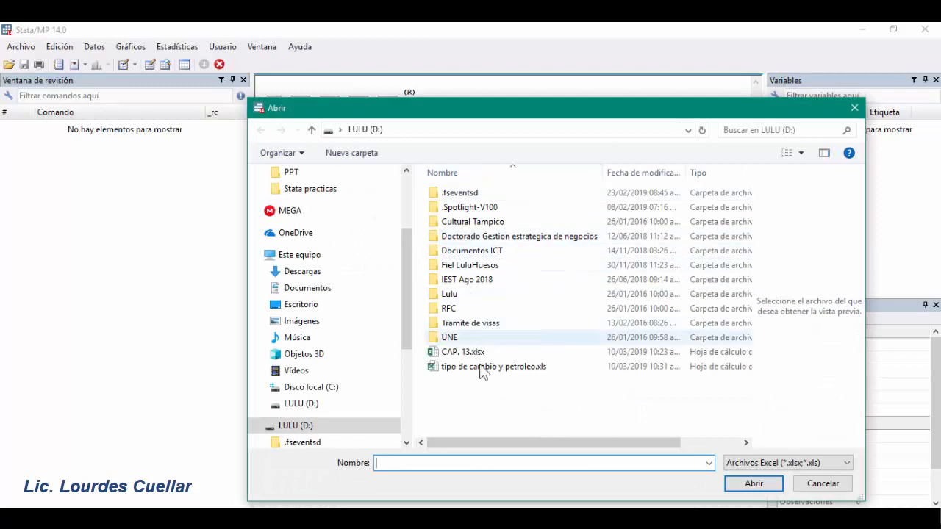
double_click(486, 367)
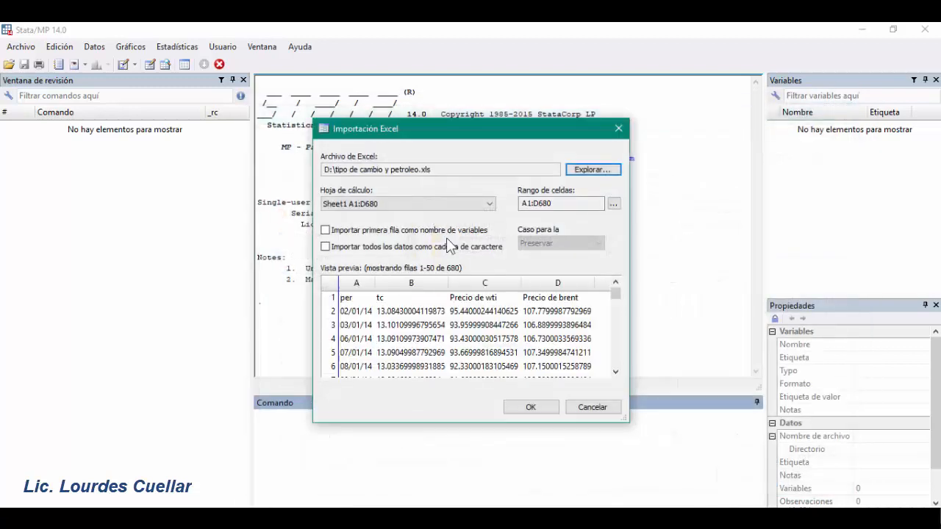
click(328, 231)
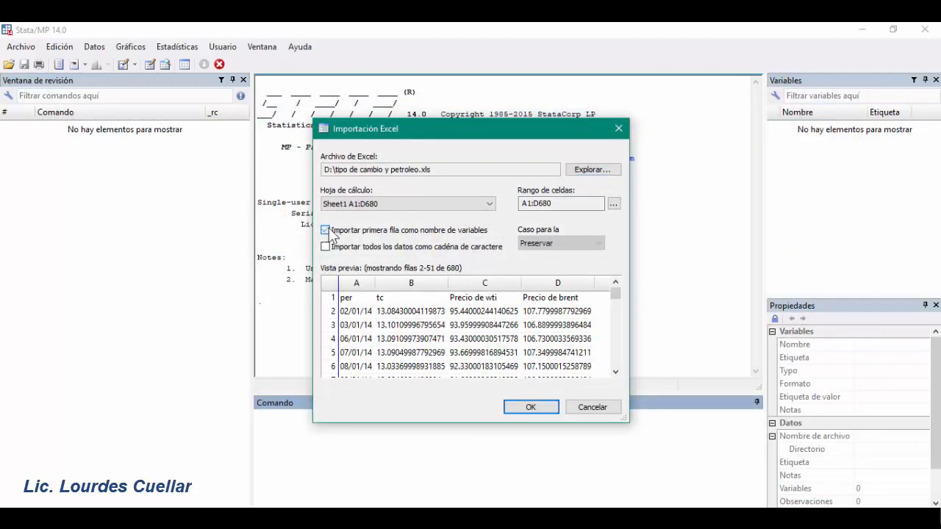
click(530, 408)
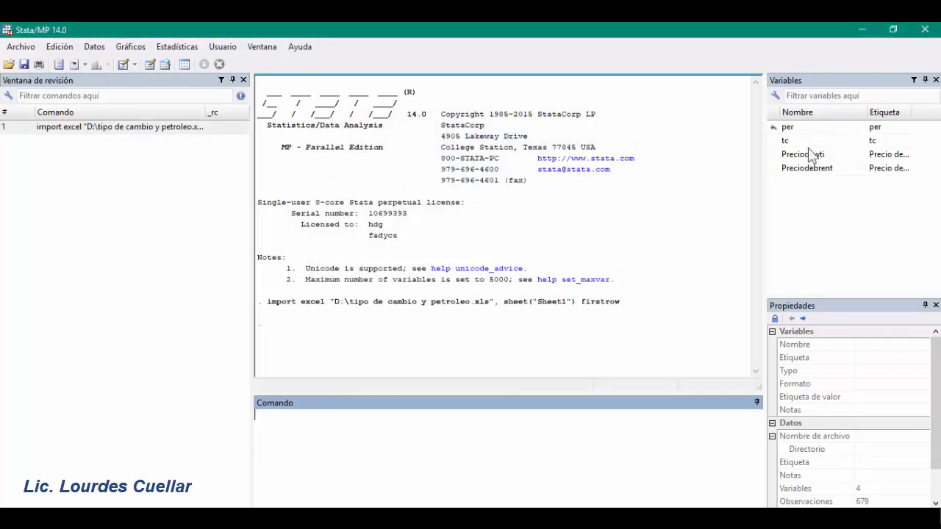
Open the imported dataset in the browse-mode data editor and look through its observations
click(163, 65)
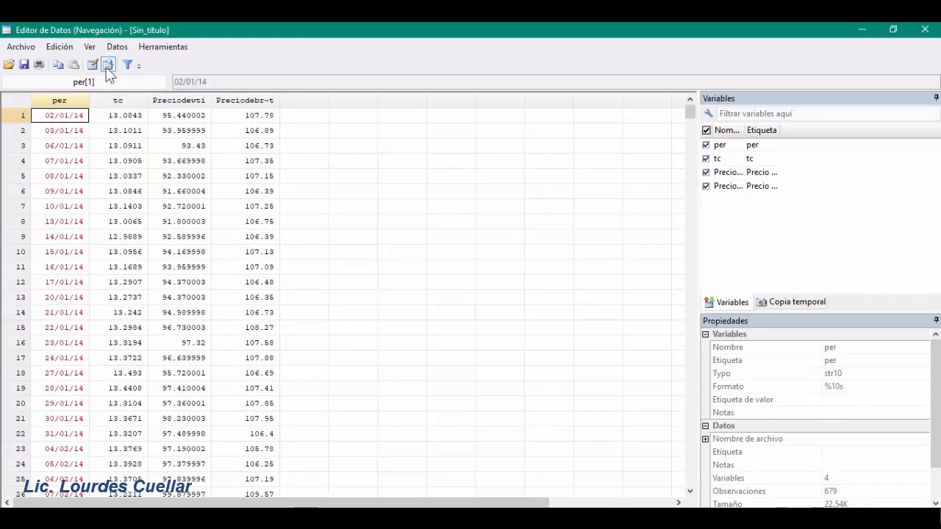
scroll(162, 242, down, 3)
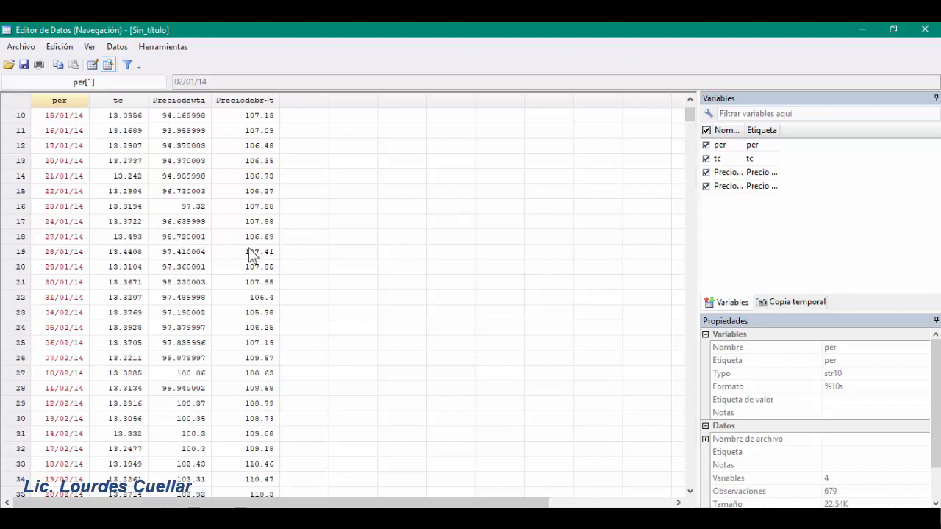
scroll(250, 254, down, 1)
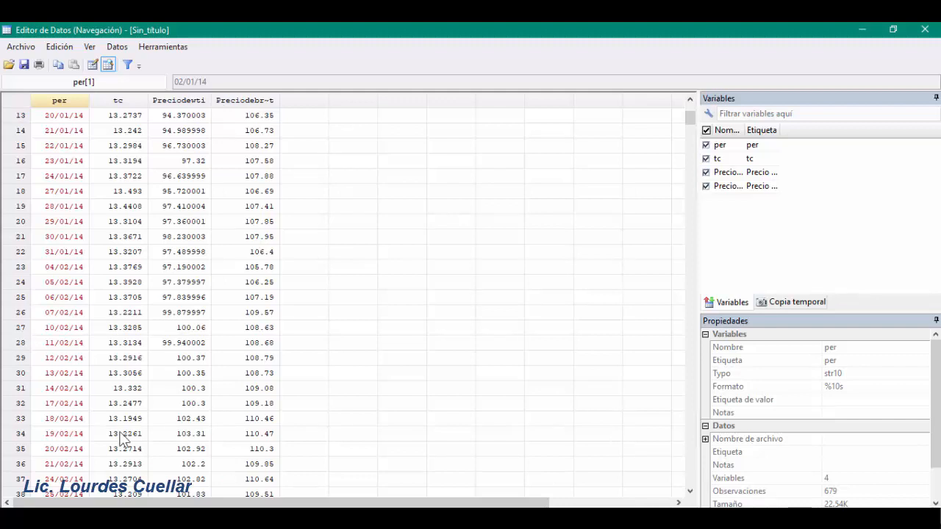
Return to the main window and run the sum command for summary statistics on all variables
click(356, 485)
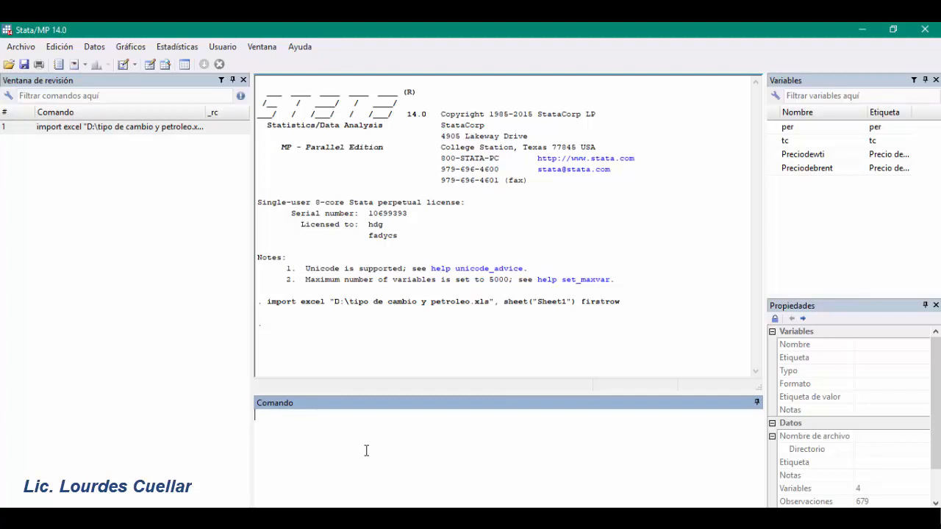
text(sum)
key(Return)
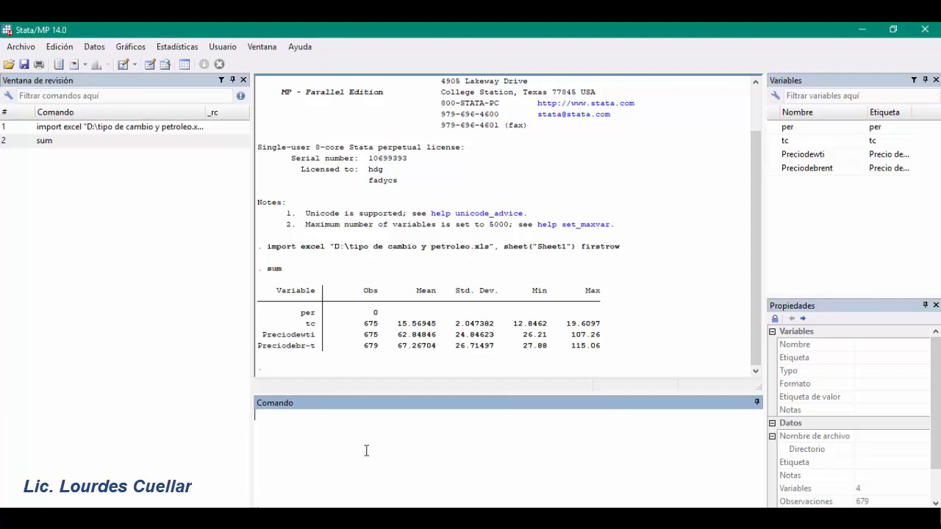
Run a pairwise correlation (pwcorr) of tc, Preciodewti and Preciodebrent
text(pwcorr)
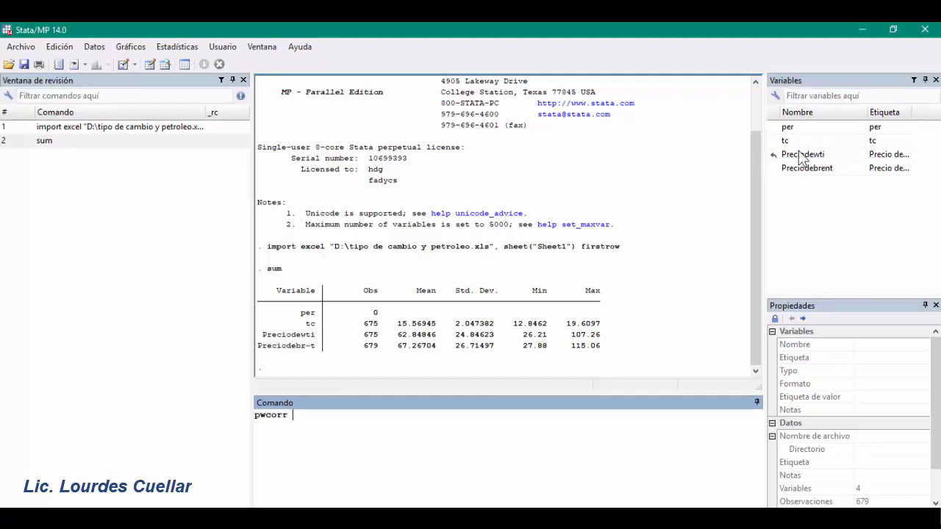
click(774, 140)
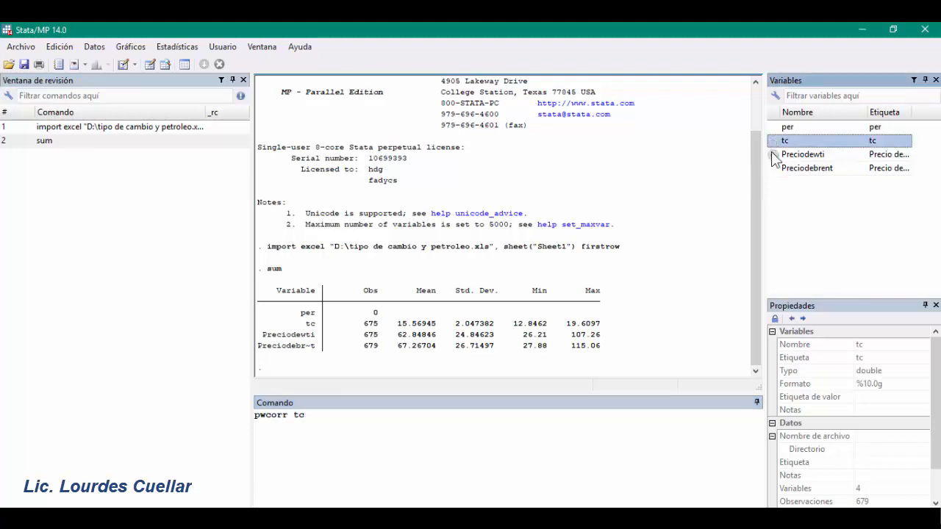
click(773, 154)
click(776, 167)
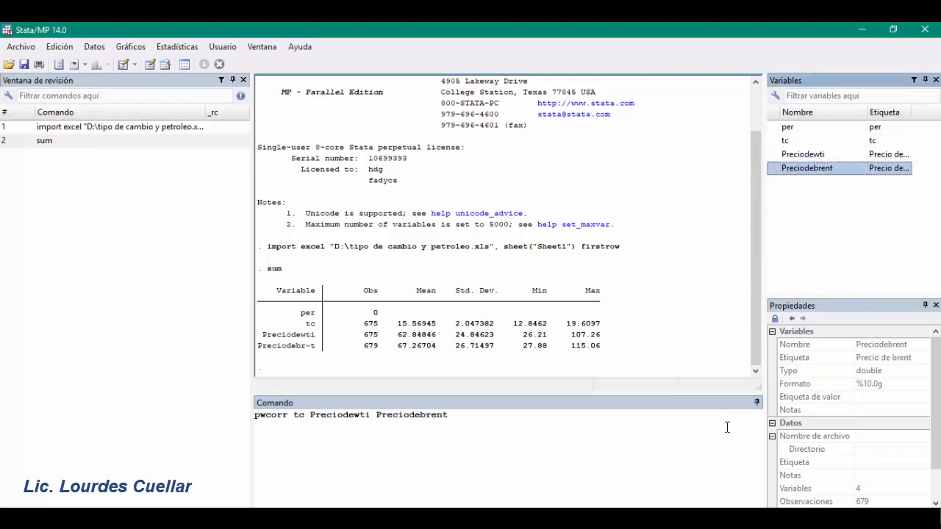
key(Return)
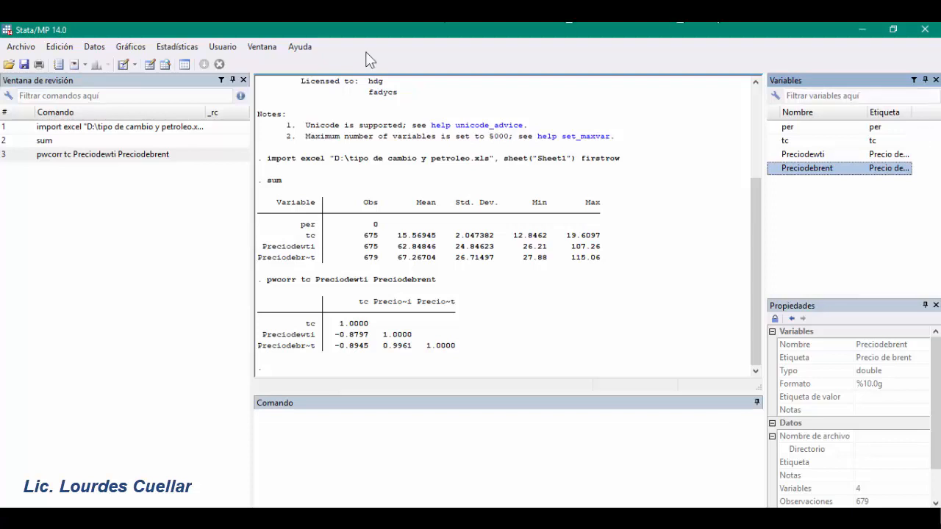
Run a linear regression (regress) with tc as the dependent variable and Preciodewti and Preciodebrent as predictors
click(308, 433)
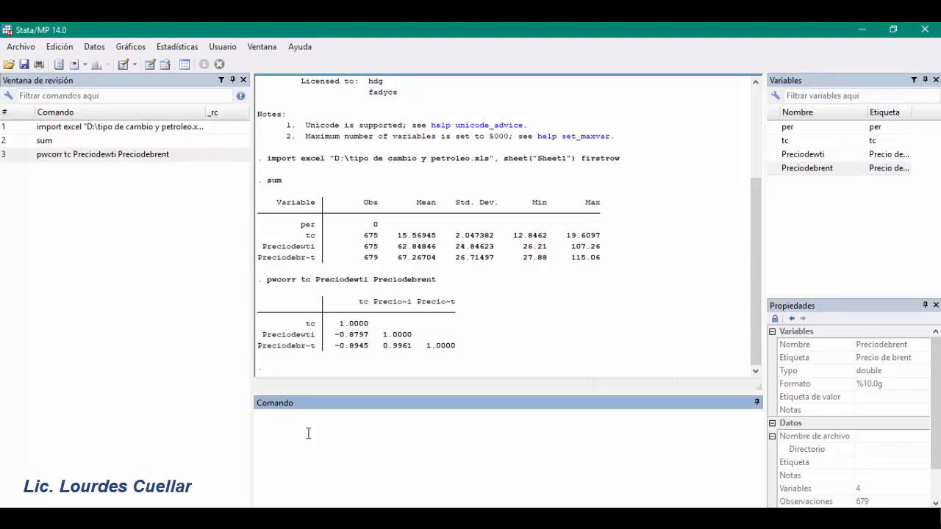
text(regress)
text(t)
key(BackSpace)
click(775, 142)
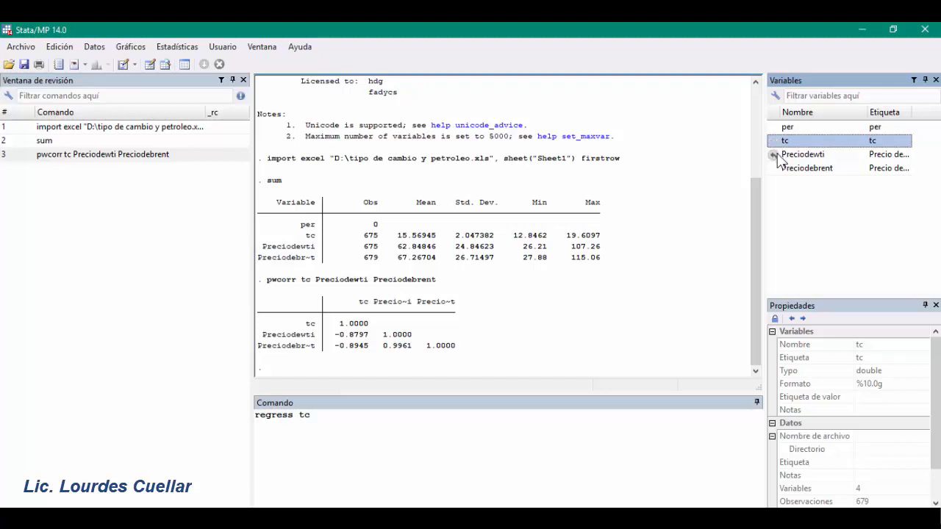
double_click(778, 158)
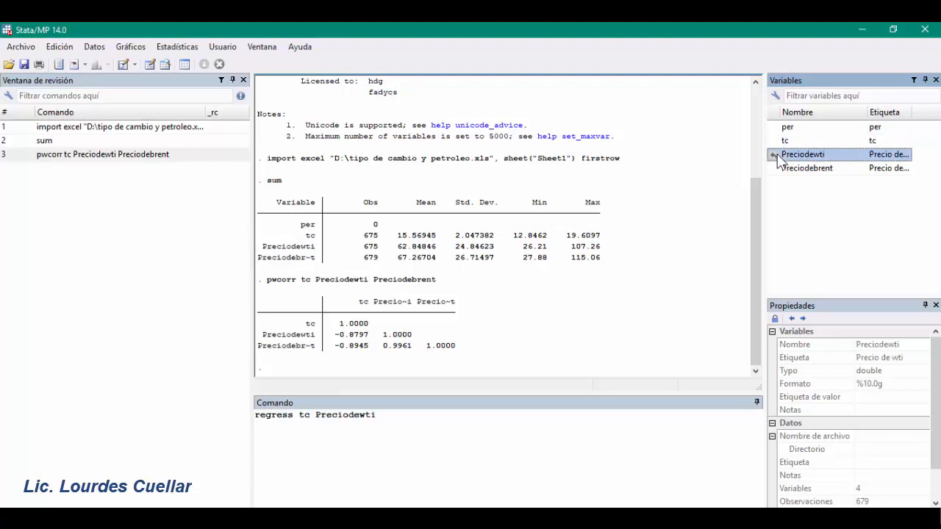
double_click(779, 169)
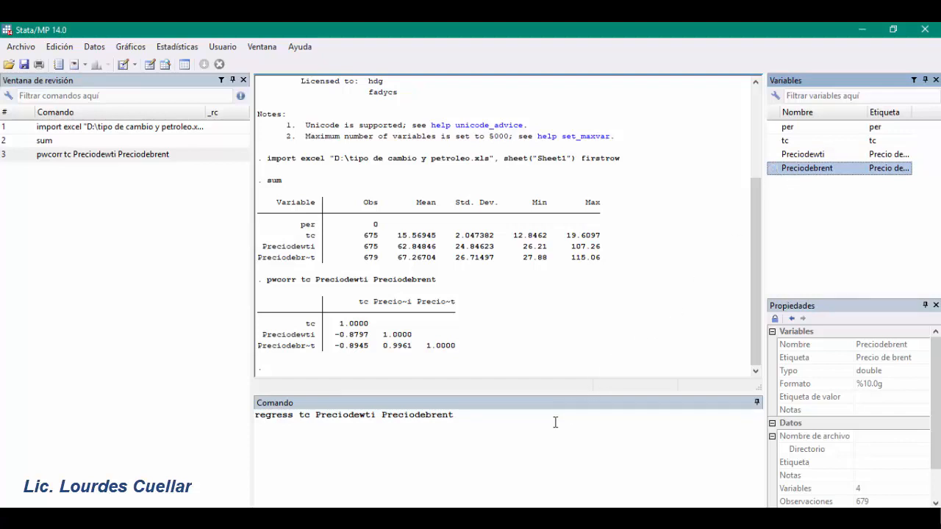
key(Return)
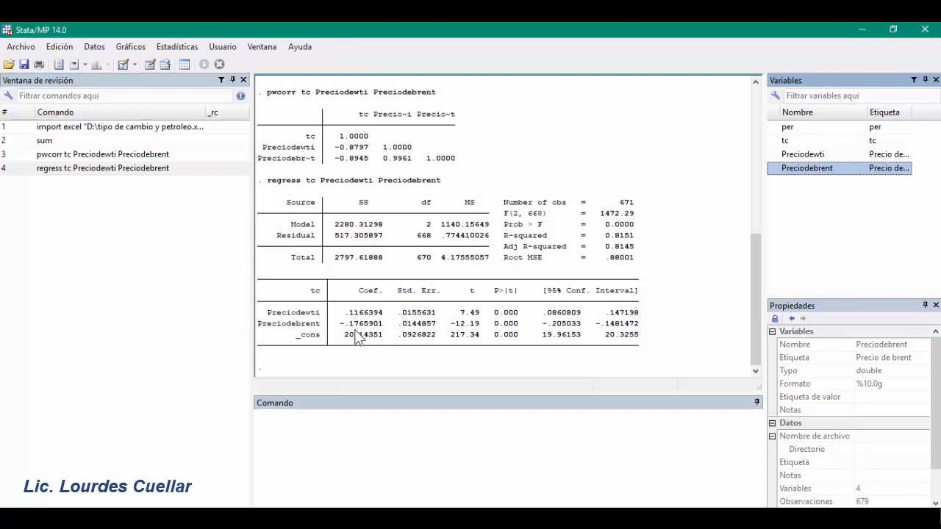
Write the regression equation "Y = 20.14 + .1166Precio WTI - .1765 Precio Brent" on the command line without running it
click(353, 436)
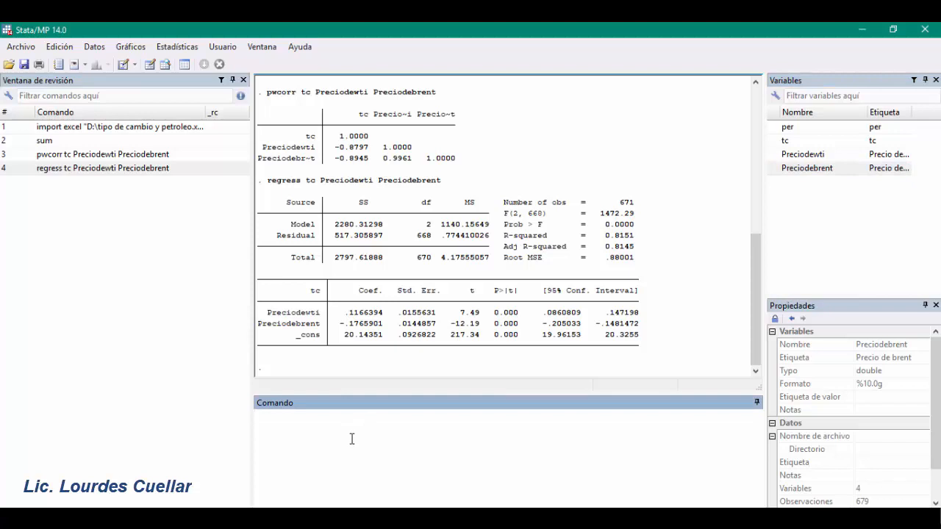
text(Y = 20.14)
text(.1166Precio W)
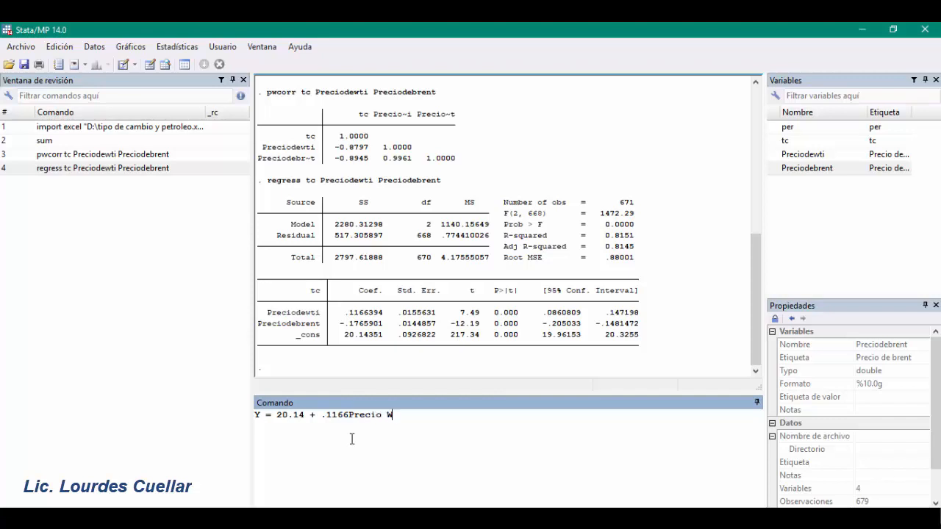
text(TI)
text(.1765 Precio Brent)
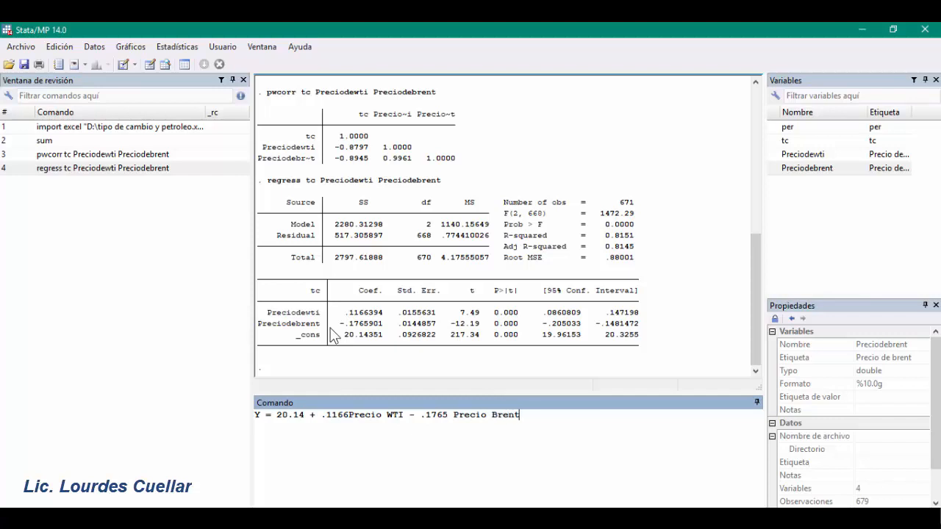